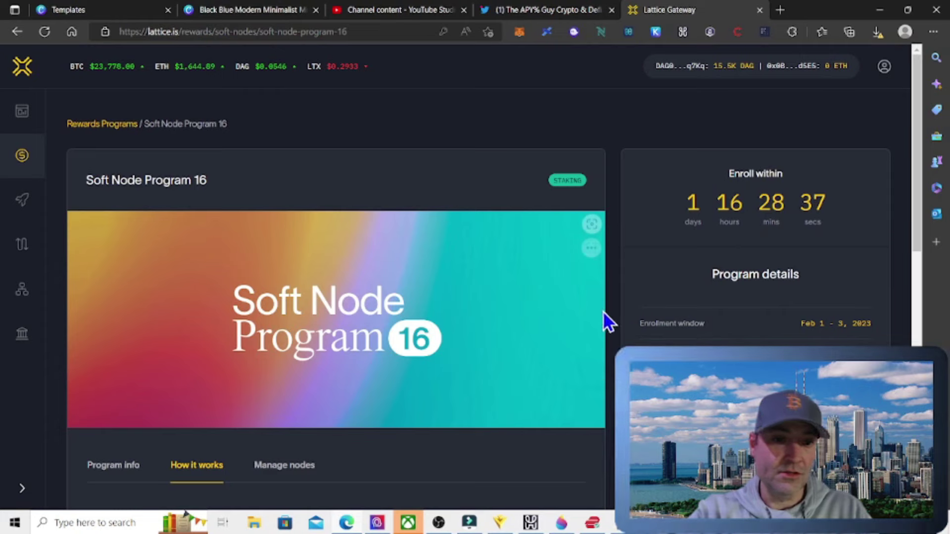
{"action": "scroll", "coordinate": [711, 233], "scroll_direction": "down", "scroll_amount": 4}
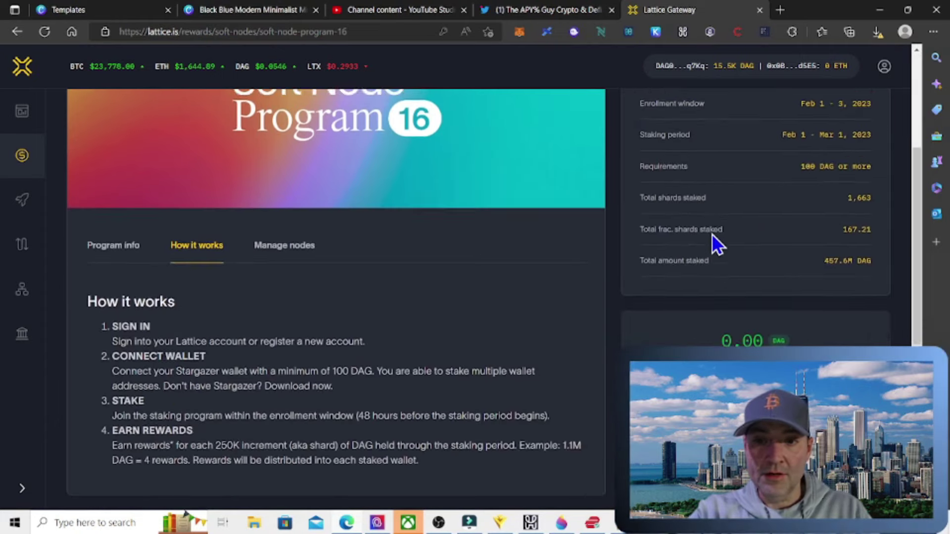
{"action": "scroll", "coordinate": [712, 234], "scroll_direction": "up", "scroll_amount": 4}
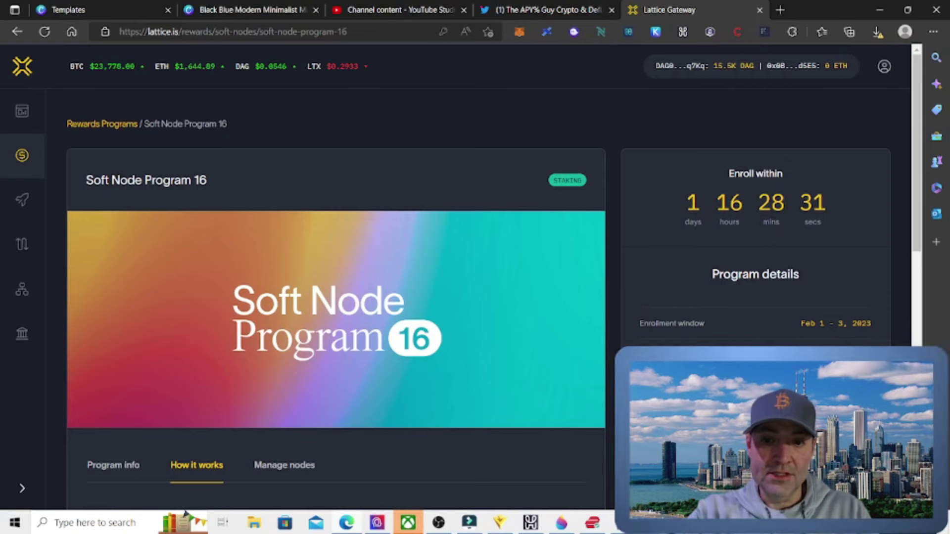
{"action": "scroll", "coordinate": [336, 306], "scroll_direction": "down", "scroll_amount": 10}
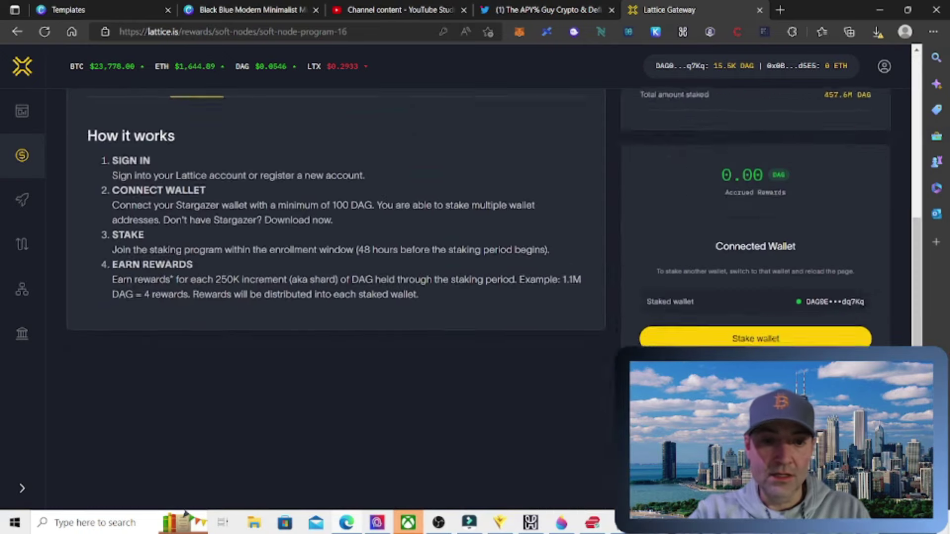
{"action": "scroll", "coordinate": [336, 307], "scroll_direction": "up", "scroll_amount": 7}
{"action": "scroll", "coordinate": [337, 297], "scroll_direction": "down", "scroll_amount": 8}
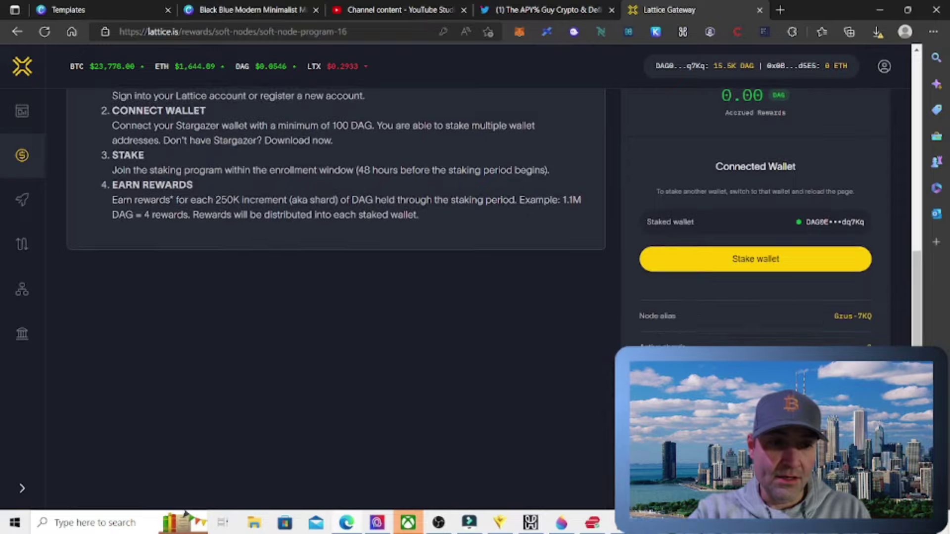
{"action": "scroll", "coordinate": [337, 297], "scroll_direction": "up", "scroll_amount": 10}
{"action": "scroll", "coordinate": [337, 297], "scroll_direction": "down", "scroll_amount": 4}
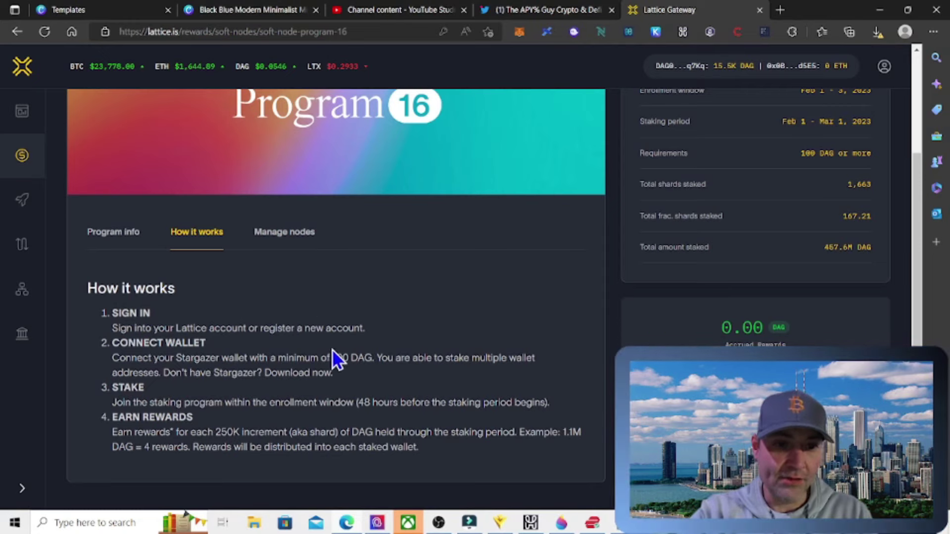
{"action": "scroll", "coordinate": [439, 339], "scroll_direction": "up", "scroll_amount": 5}
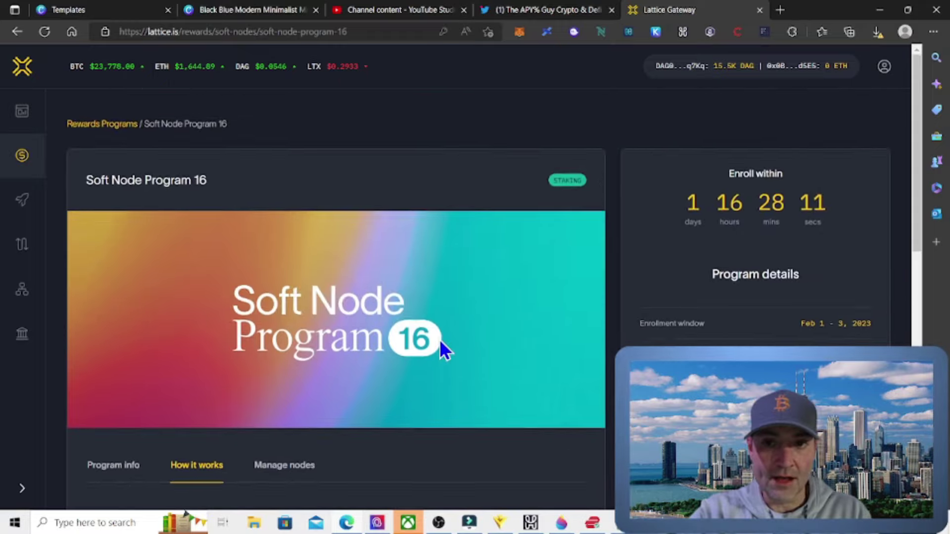
{"action": "scroll", "coordinate": [440, 341], "scroll_direction": "down", "scroll_amount": 10}
{"action": "scroll", "coordinate": [435, 341], "scroll_direction": "up", "scroll_amount": 6}
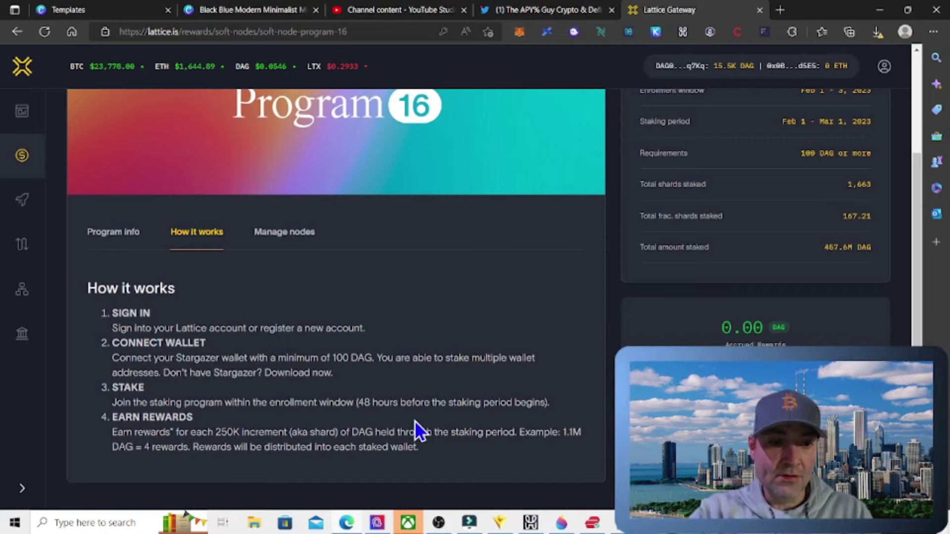
{"action": "scroll", "coordinate": [462, 357], "scroll_direction": "down", "scroll_amount": 5}
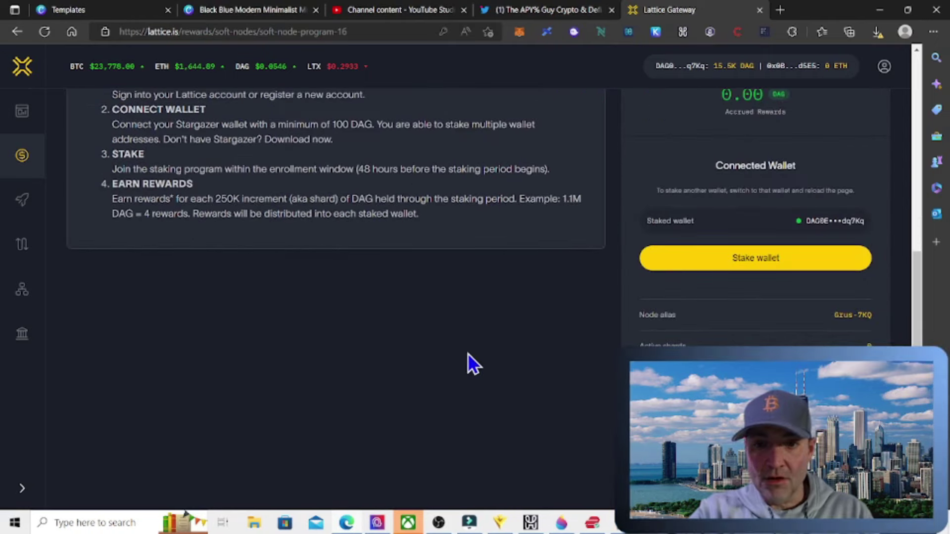
{"action": "scroll", "coordinate": [458, 380], "scroll_direction": "up", "scroll_amount": 10}
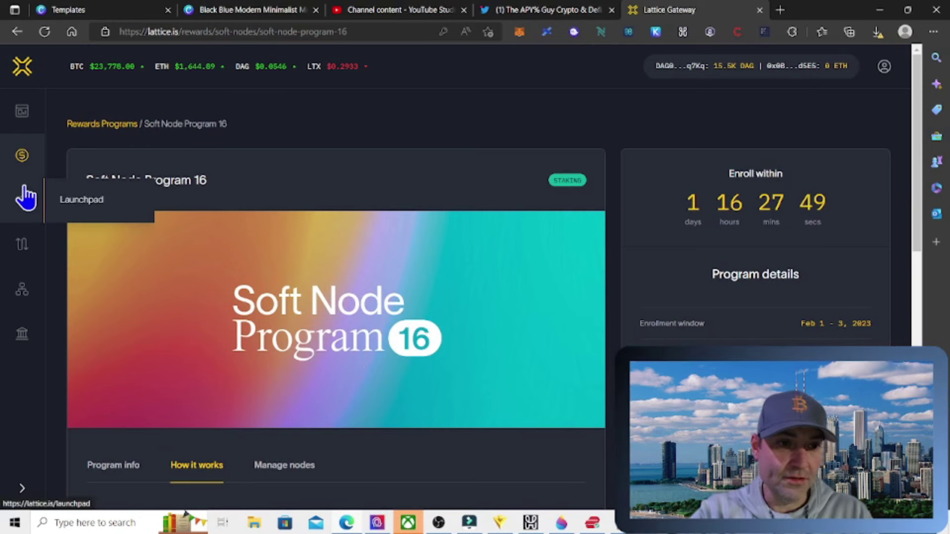
Open Soft Node Program 15's page to review its 92.87 DAG accrued rewards, then check the Stargazer wallet balances
{"action": "left_click", "coordinate": [25, 164]}
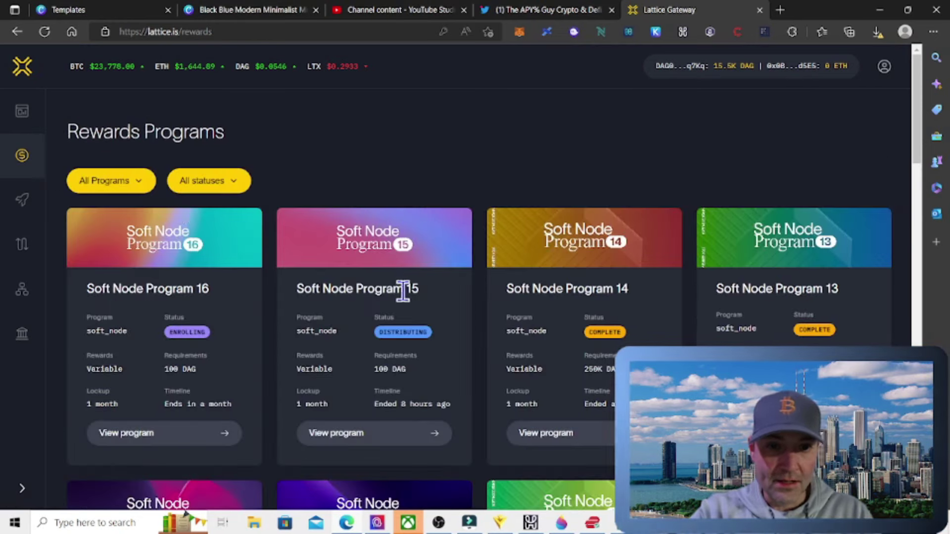
{"action": "left_click", "coordinate": [382, 436]}
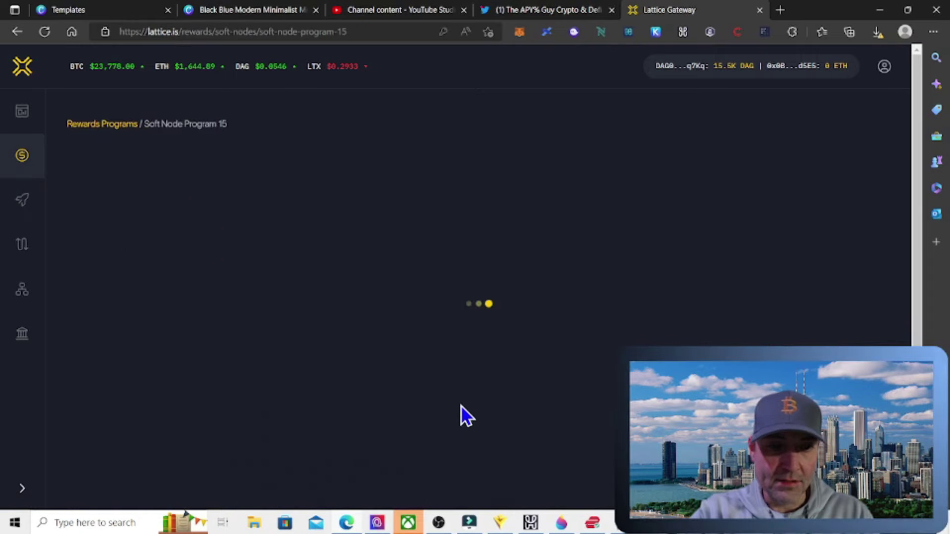
{"action": "scroll", "coordinate": [525, 326], "scroll_direction": "down", "scroll_amount": 5}
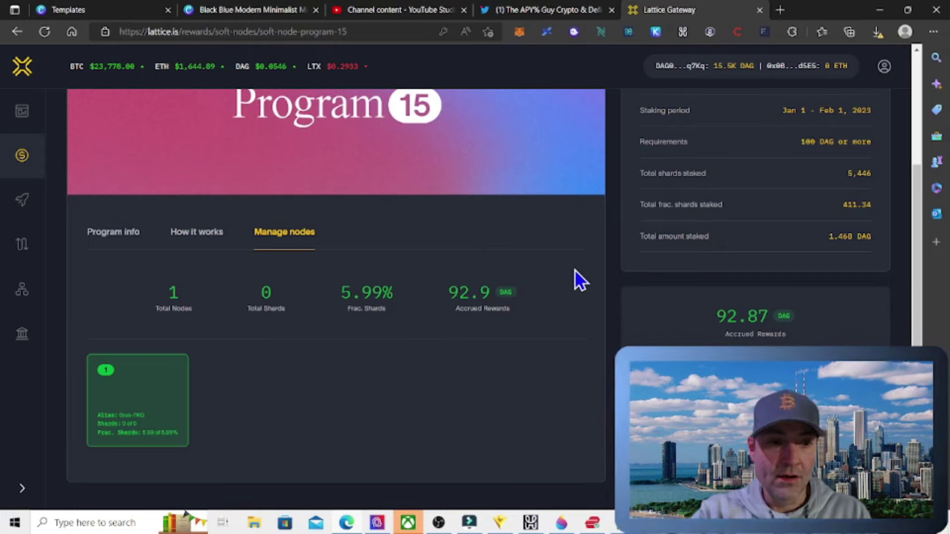
{"action": "scroll", "coordinate": [578, 291], "scroll_direction": "up", "scroll_amount": 5}
{"action": "scroll", "coordinate": [581, 289], "scroll_direction": "down", "scroll_amount": 5}
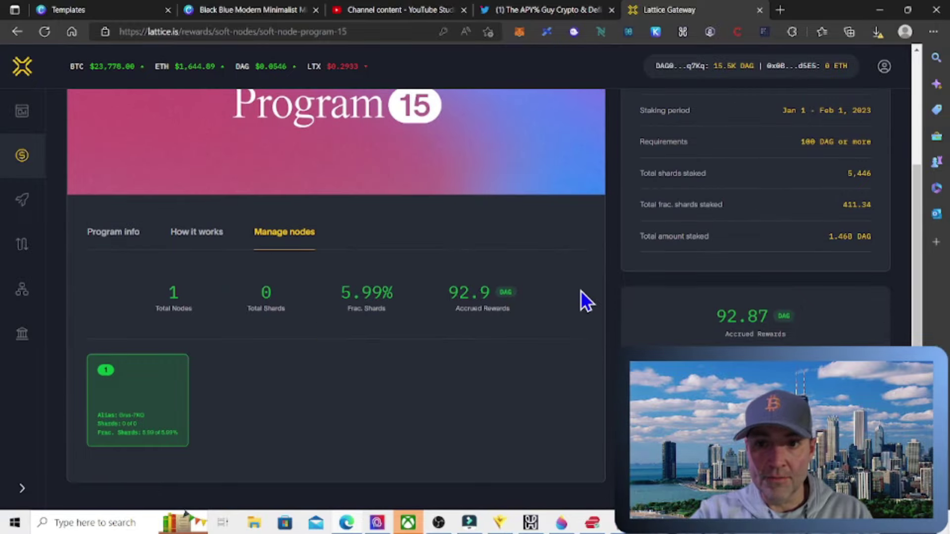
{"action": "scroll", "coordinate": [565, 301], "scroll_direction": "up", "scroll_amount": 5}
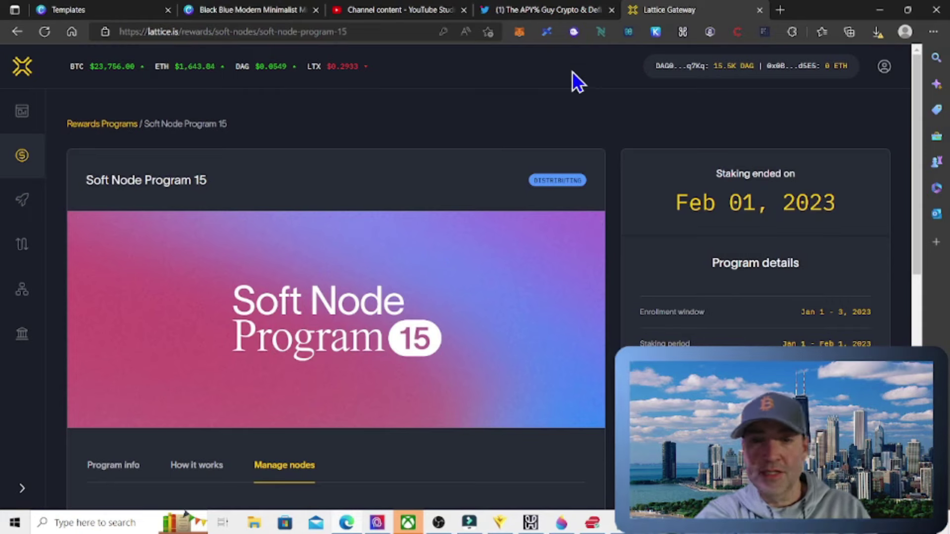
{"action": "left_click", "coordinate": [711, 31]}
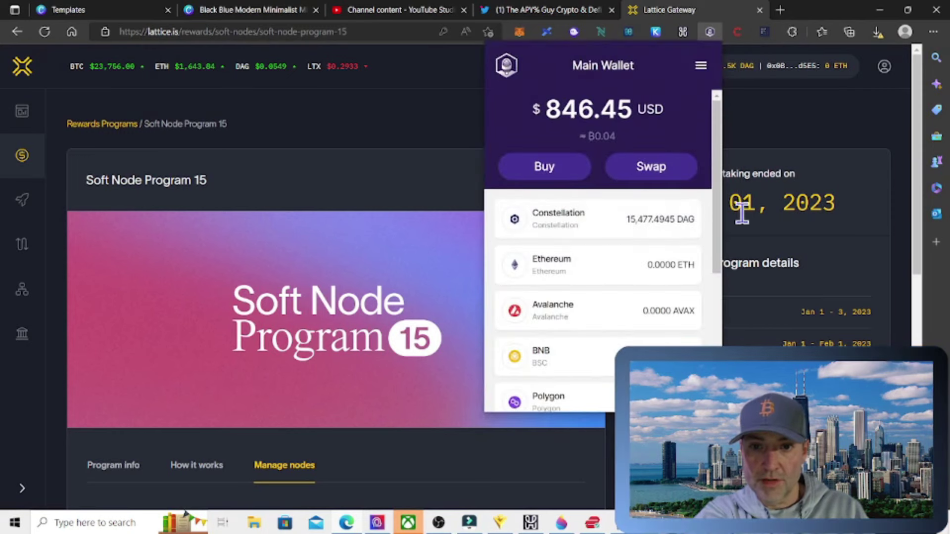
{"action": "left_click", "coordinate": [790, 109]}
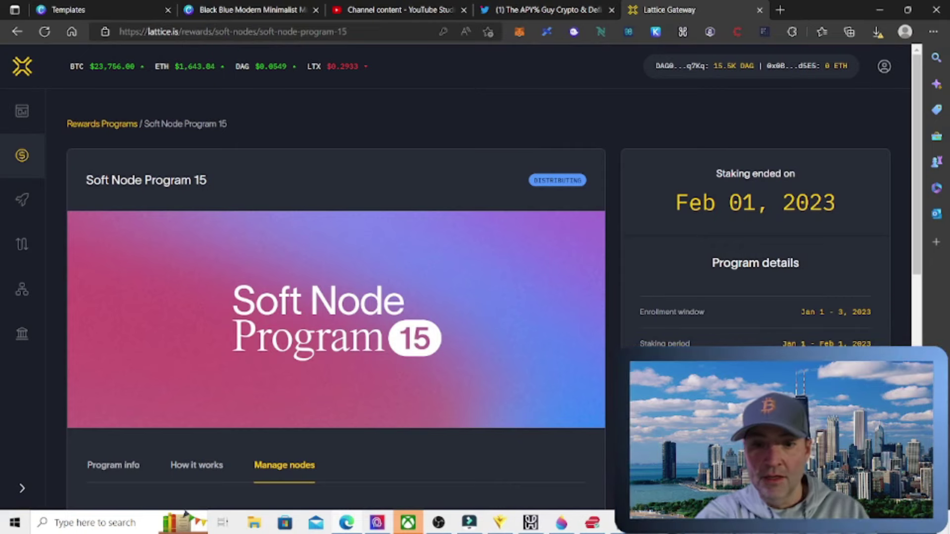
Switch the DAG/USDT chart to 1-hour candles, compress its price range and pan to Jan 28–Feb 2
{"action": "mouse_move", "coordinate": [576, 494]}
{"action": "left_click", "coordinate": [589, 470]}
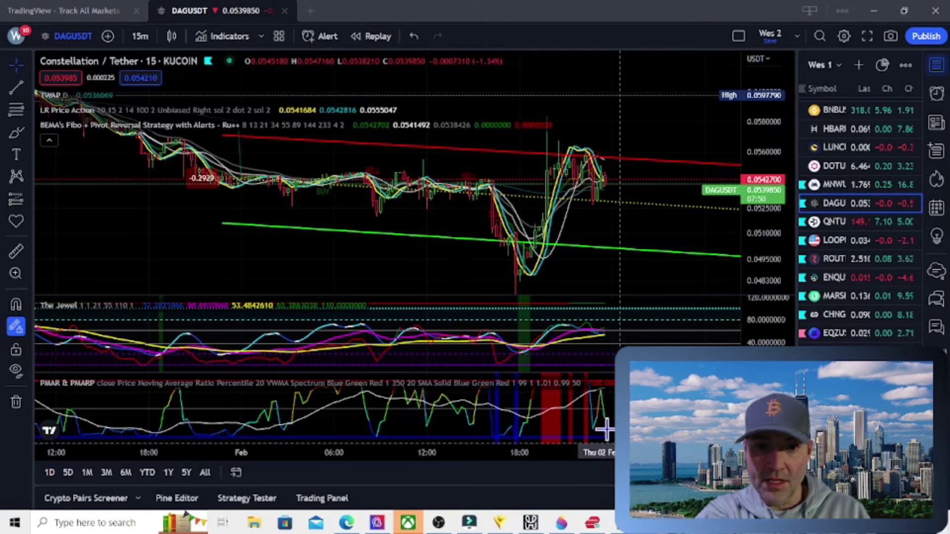
{"action": "left_click_drag", "start_coordinate": [336, 243], "coordinate": [381, 225]}
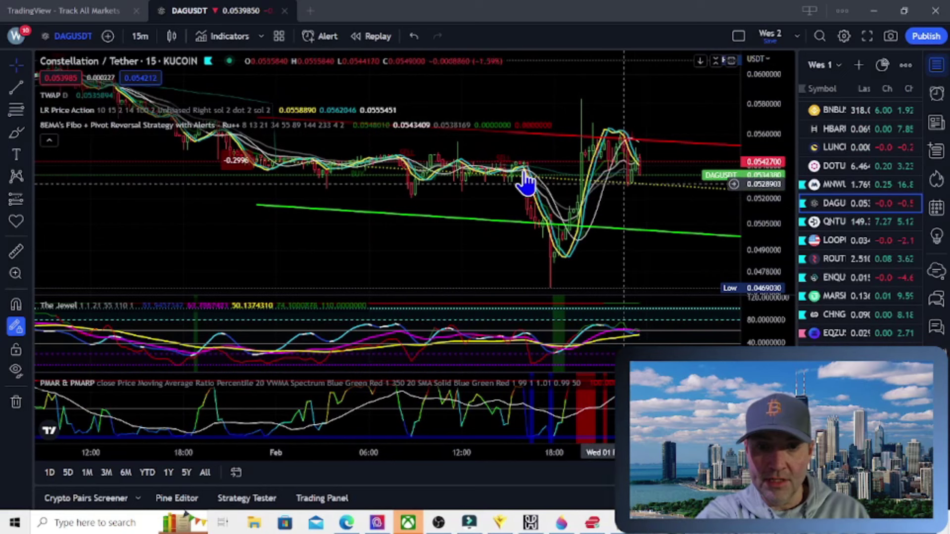
{"action": "left_click", "coordinate": [140, 38]}
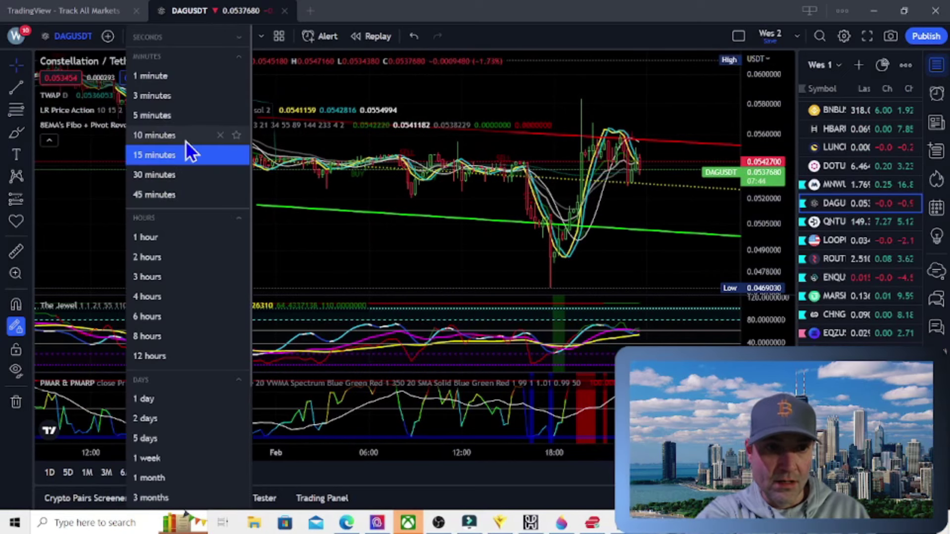
{"action": "left_click", "coordinate": [151, 237]}
{"action": "left_click_drag", "start_coordinate": [769, 79], "coordinate": [770, 205]}
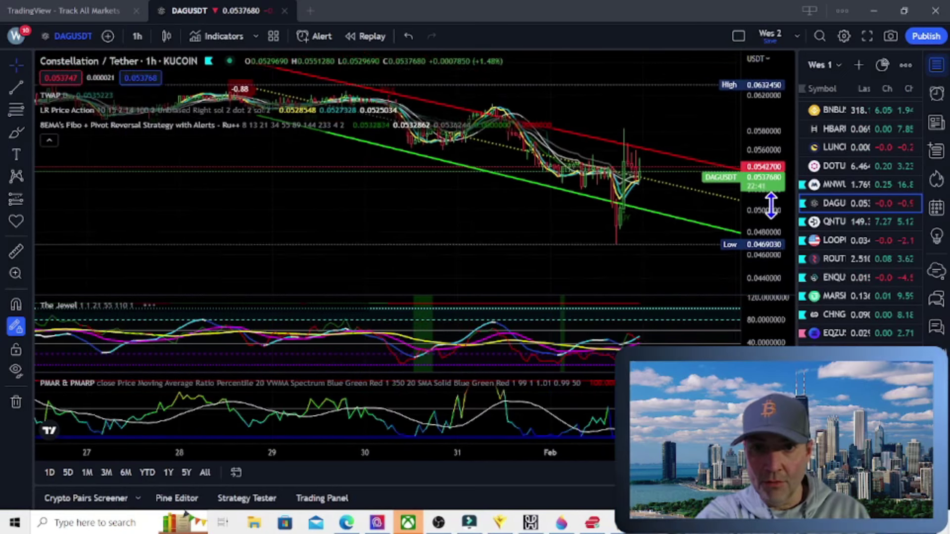
{"action": "left_click_drag", "start_coordinate": [197, 198], "coordinate": [142, 233]}
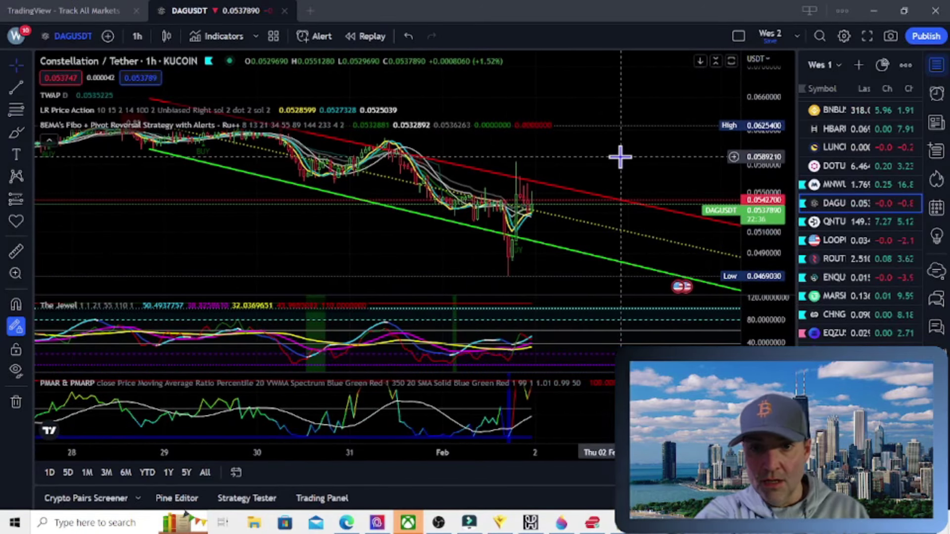
{"action": "left_click_drag", "start_coordinate": [619, 157], "coordinate": [682, 139]}
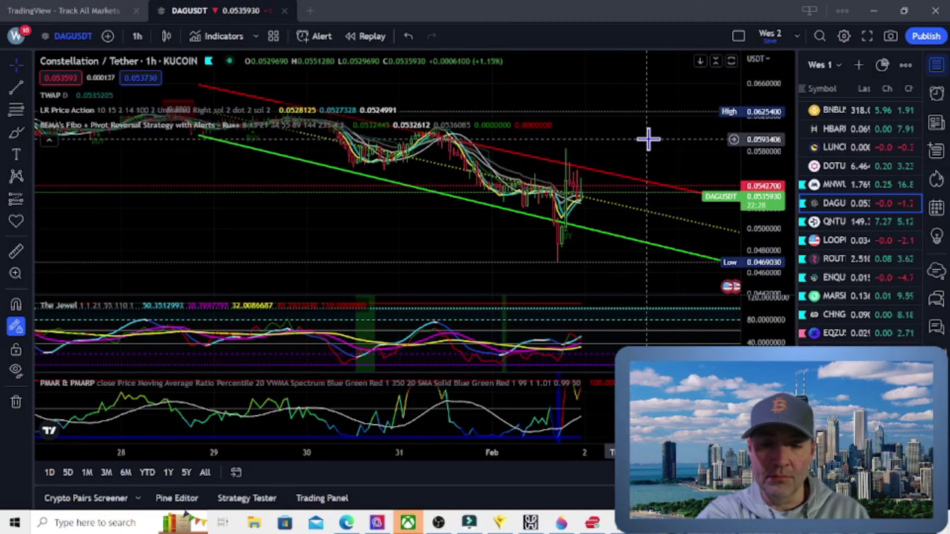
{"action": "left_click_drag", "start_coordinate": [460, 226], "coordinate": [422, 239]}
Change the chart to the daily timeframe, compress the price scale and pan toward the latest candles
{"action": "left_click", "coordinate": [141, 42]}
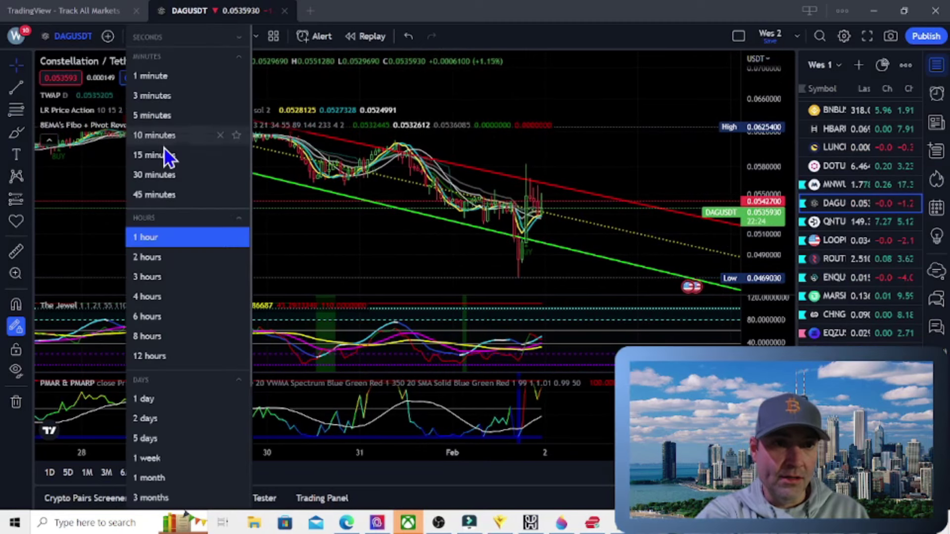
{"action": "left_click", "coordinate": [158, 398]}
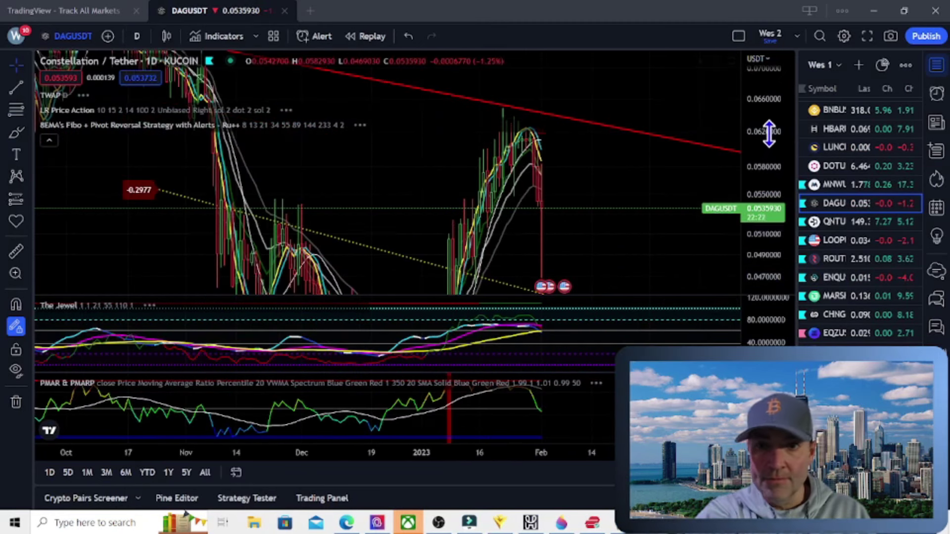
{"action": "left_click_drag", "start_coordinate": [767, 132], "coordinate": [767, 250]}
{"action": "left_click_drag", "start_coordinate": [545, 251], "coordinate": [604, 216]}
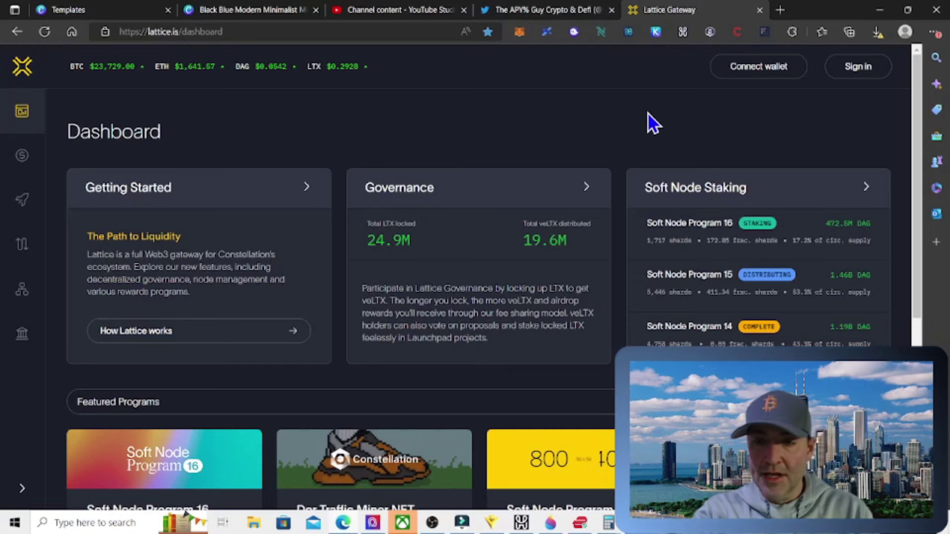
Sign in with the account e-mail and password, then submit the MFA verification code
{"action": "left_click", "coordinate": [870, 72]}
{"action": "left_click", "coordinate": [430, 188]}
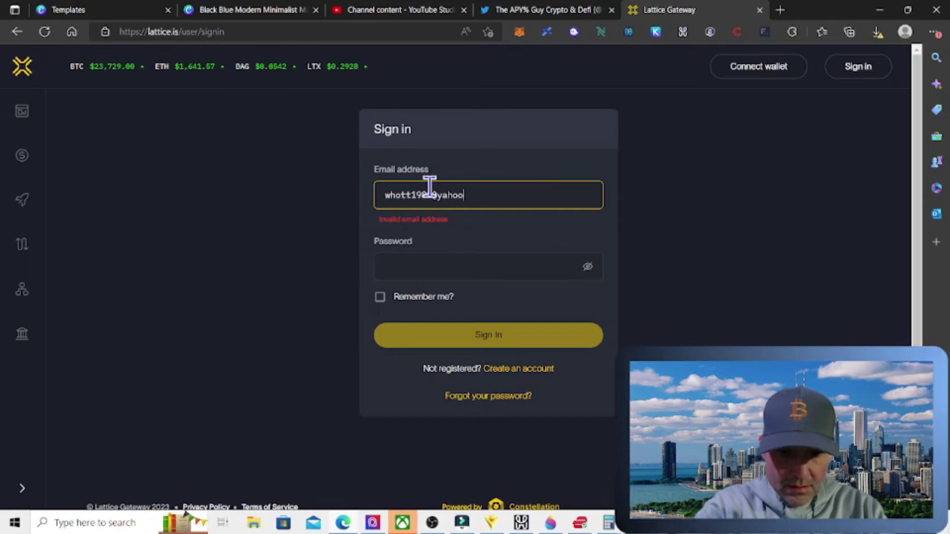
{"action": "key", "text": "Tab"}
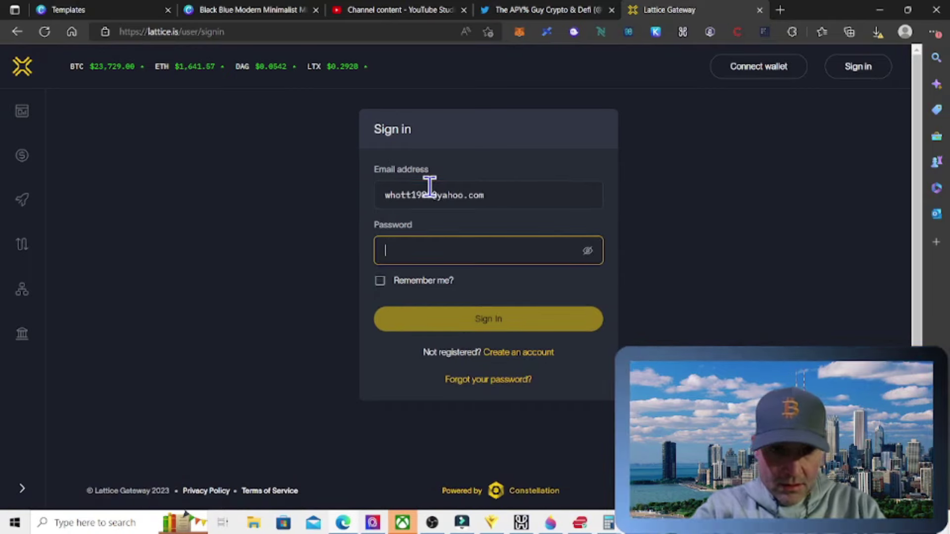
{"action": "type", "text": "•"}
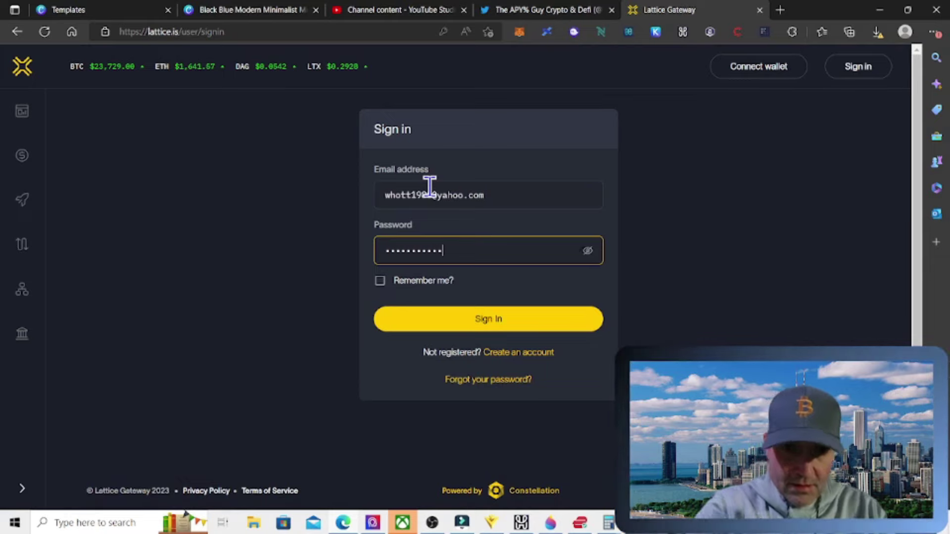
{"action": "key", "text": "Return"}
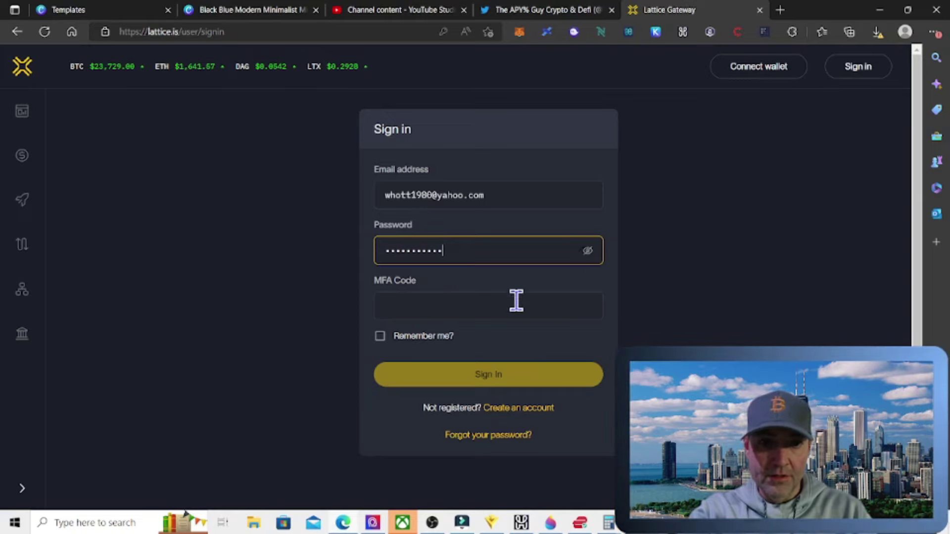
{"action": "left_click", "coordinate": [430, 309]}
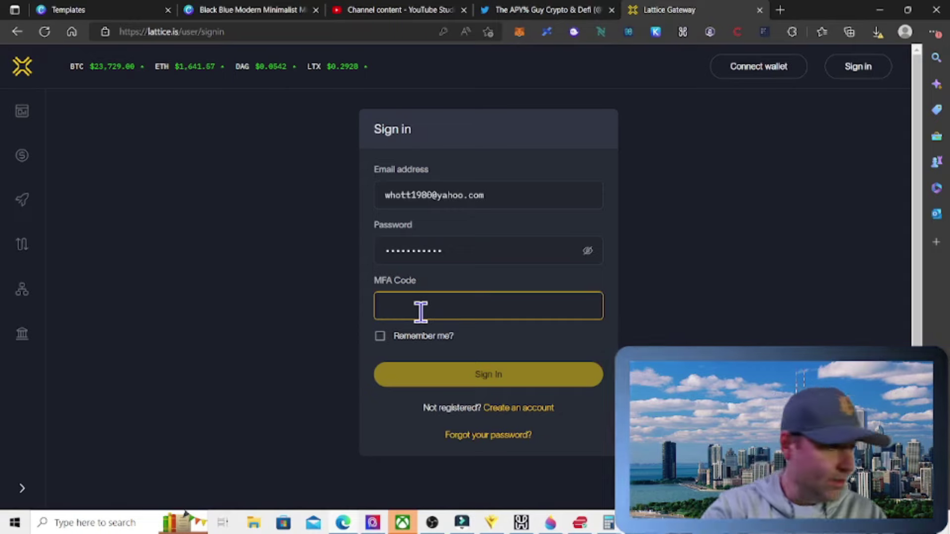
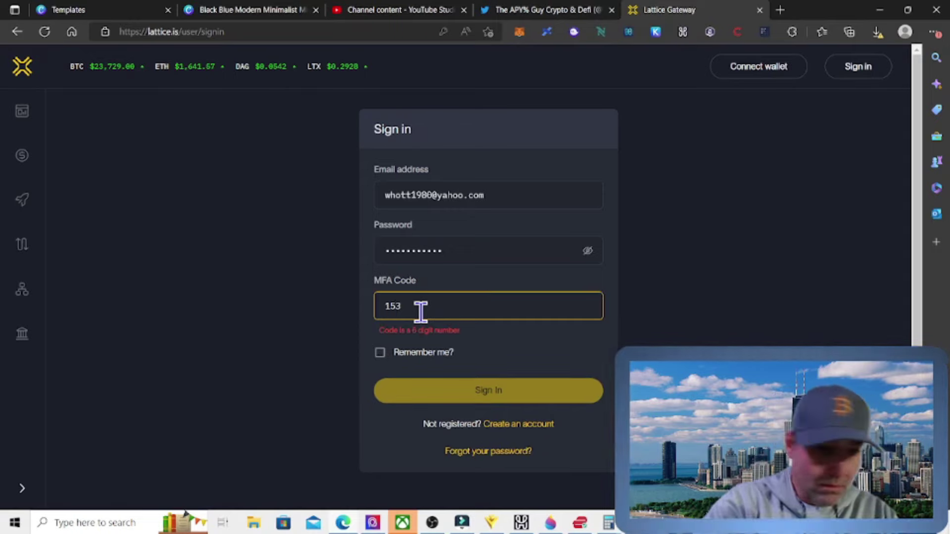
{"action": "left_click", "coordinate": [499, 384]}
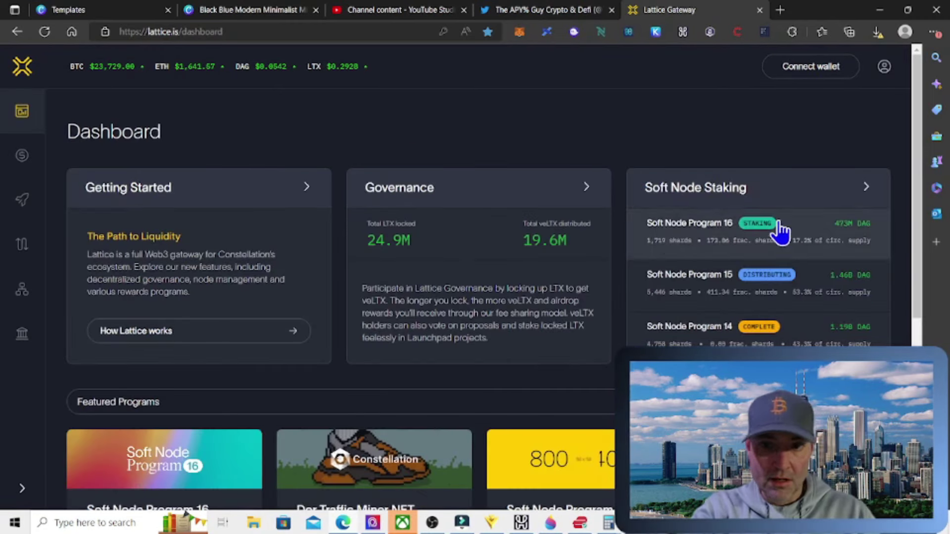
Connect the Stargazer wallet to Lattice Gateway
{"action": "left_click", "coordinate": [772, 81]}
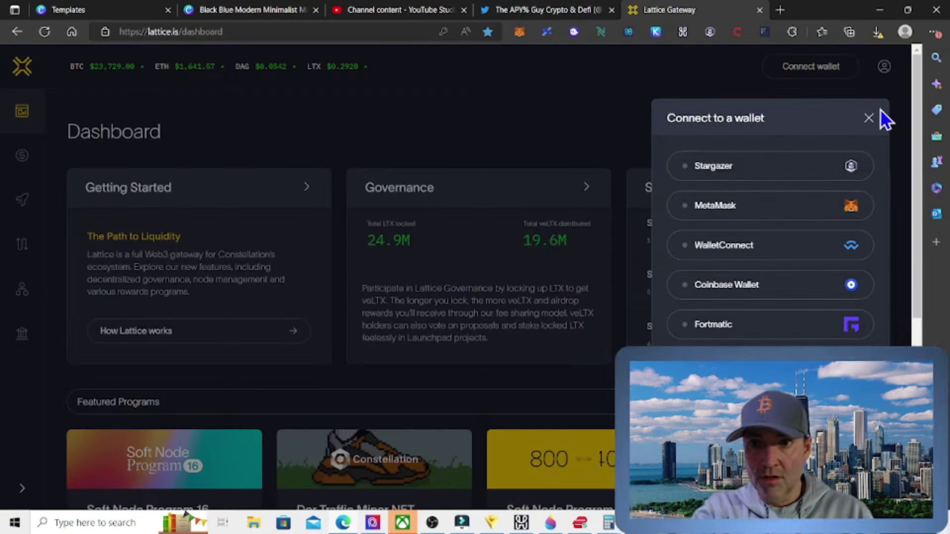
{"action": "left_click", "coordinate": [731, 184]}
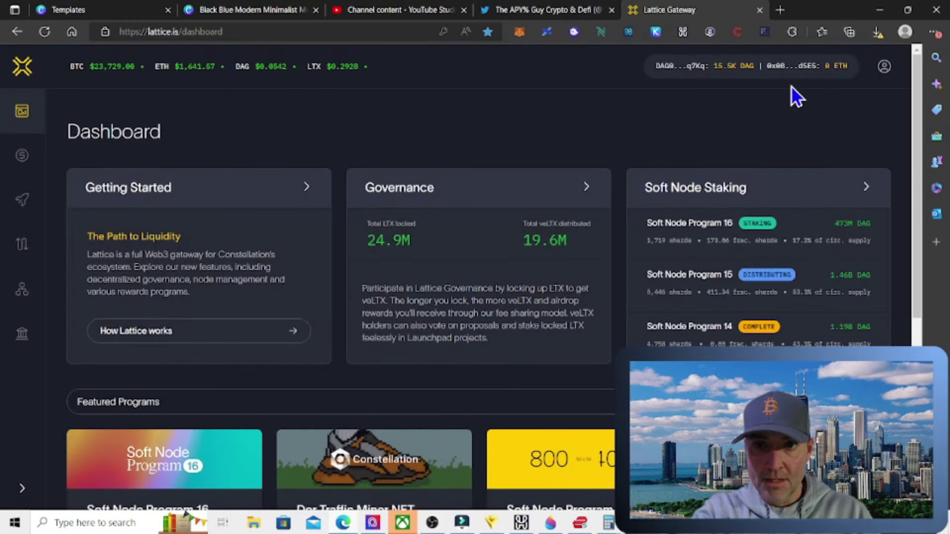
{"action": "scroll", "coordinate": [494, 297], "scroll_direction": "down", "scroll_amount": 6}
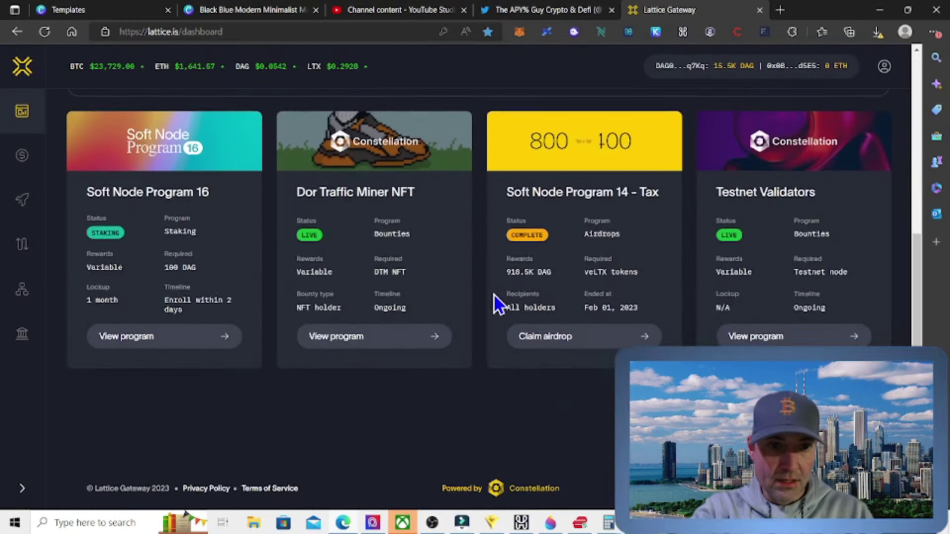
{"action": "scroll", "coordinate": [493, 294], "scroll_direction": "up", "scroll_amount": 4}
{"action": "scroll", "coordinate": [494, 294], "scroll_direction": "down", "scroll_amount": 5}
{"action": "scroll", "coordinate": [197, 237], "scroll_direction": "up", "scroll_amount": 10}
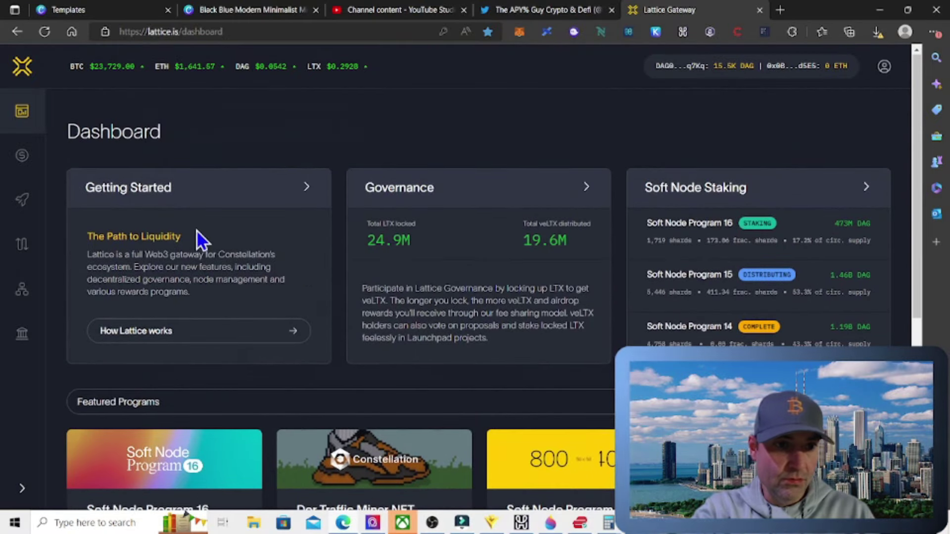
Open Soft Node Program 15's page from Rewards Programs and review its accrued rewards
{"action": "left_click", "coordinate": [22, 156]}
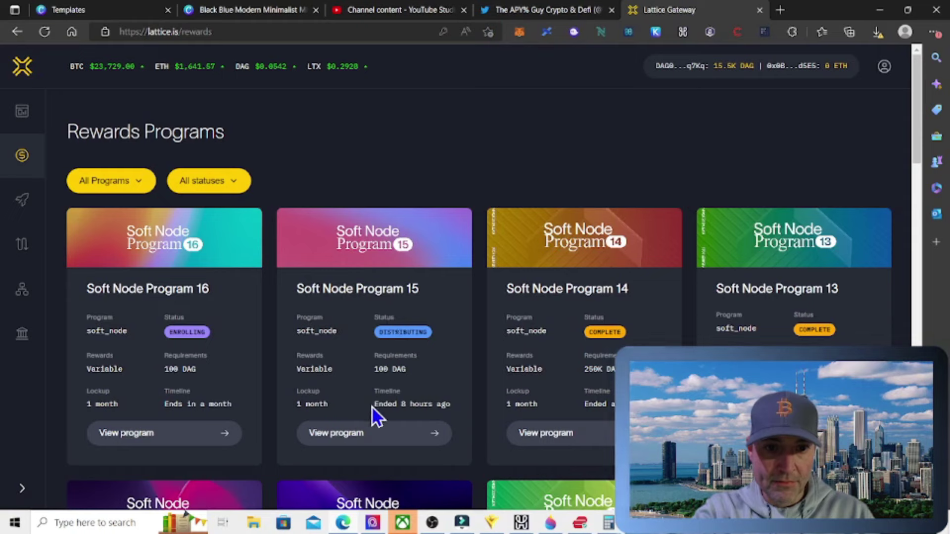
{"action": "left_click", "coordinate": [357, 433]}
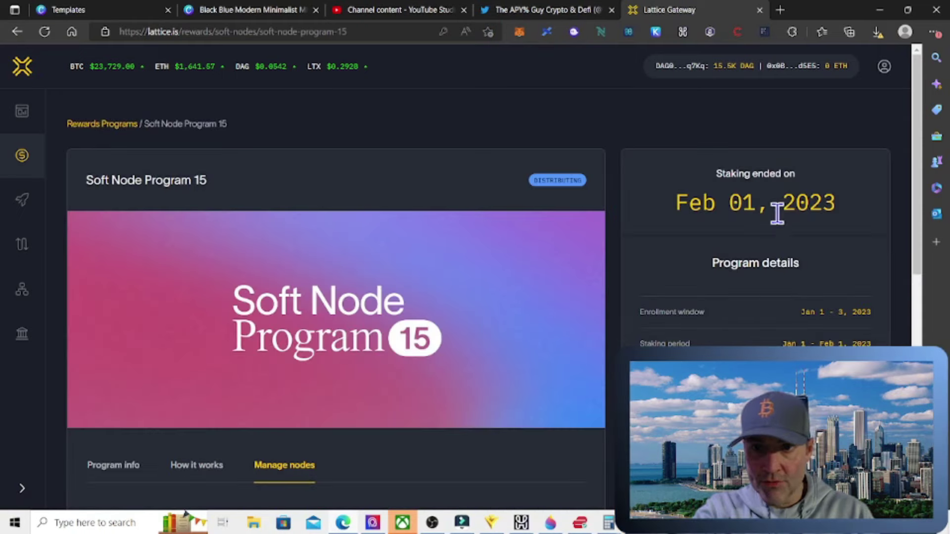
{"action": "scroll", "coordinate": [685, 267], "scroll_direction": "down", "scroll_amount": 4}
{"action": "scroll", "coordinate": [437, 254], "scroll_direction": "up", "scroll_amount": 4}
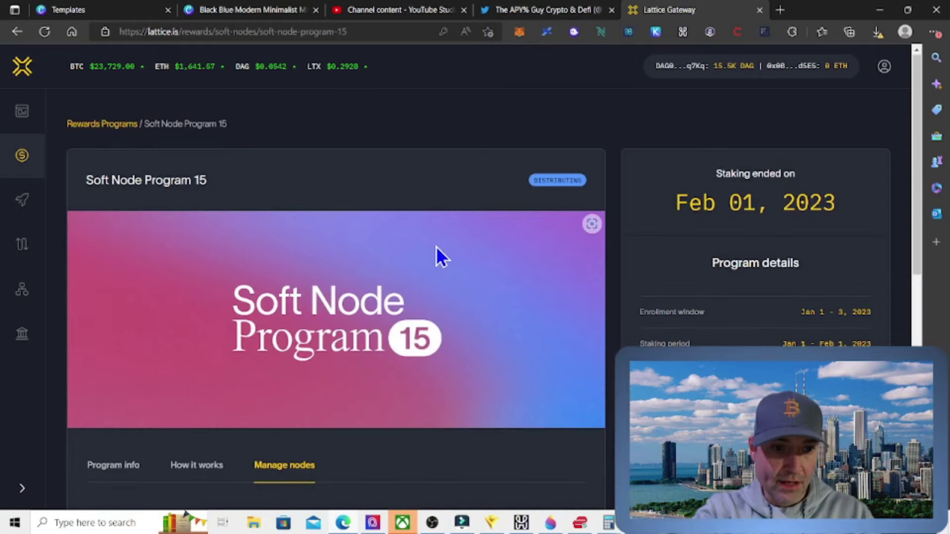
{"action": "scroll", "coordinate": [410, 255], "scroll_direction": "down", "scroll_amount": 4}
{"action": "scroll", "coordinate": [385, 255], "scroll_direction": "up", "scroll_amount": 4}
{"action": "scroll", "coordinate": [364, 216], "scroll_direction": "down", "scroll_amount": 5}
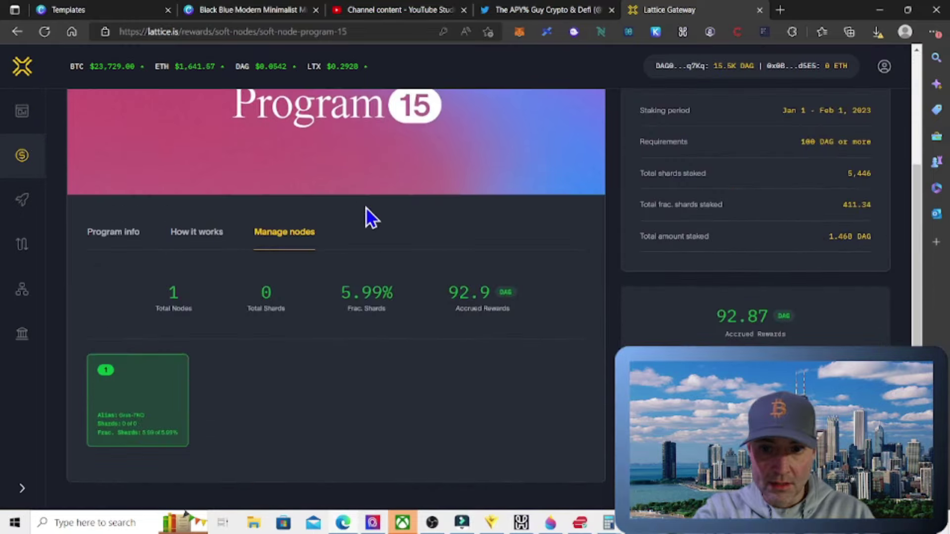
{"action": "scroll", "coordinate": [91, 179], "scroll_direction": "up", "scroll_amount": 5}
Open Soft Node Program 16's page and check the Connected Wallet panel shows the stake
{"action": "left_click", "coordinate": [24, 156]}
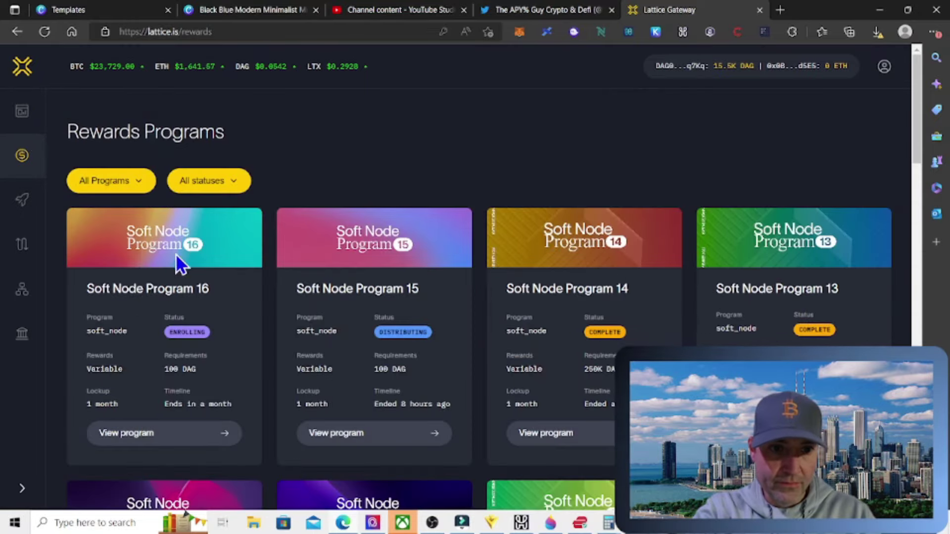
{"action": "left_click", "coordinate": [163, 432]}
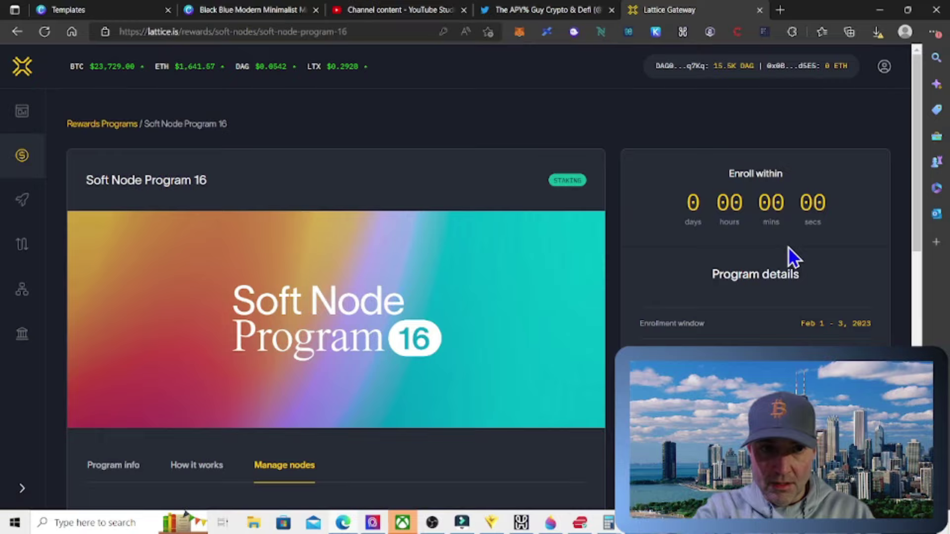
{"action": "scroll", "coordinate": [762, 252], "scroll_direction": "down", "scroll_amount": 7}
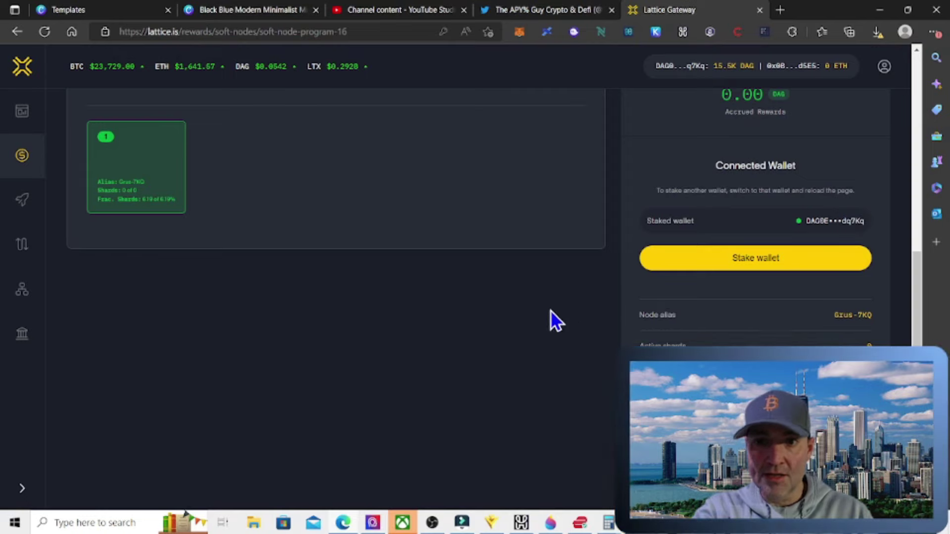
{"action": "scroll", "coordinate": [426, 313], "scroll_direction": "up", "scroll_amount": 10}
{"action": "scroll", "coordinate": [434, 297], "scroll_direction": "down", "scroll_amount": 8}
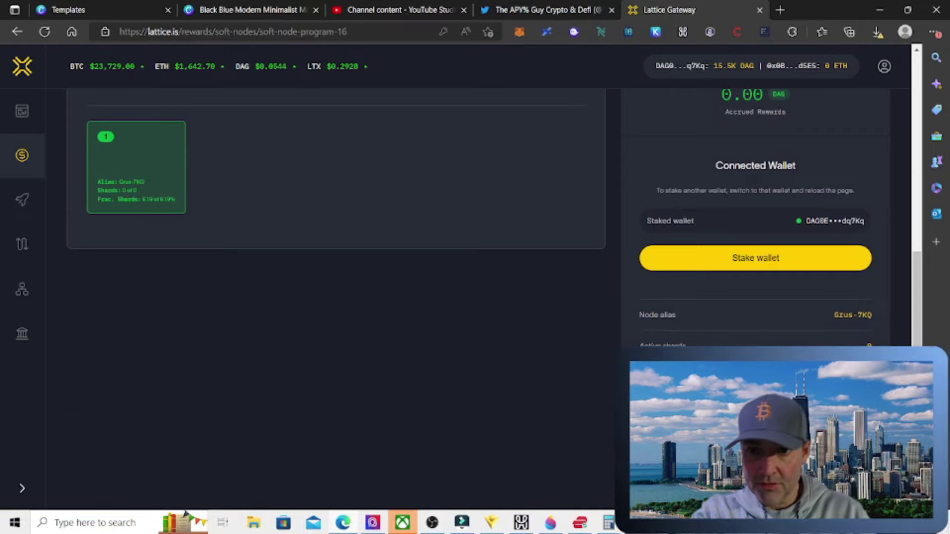
{"action": "scroll", "coordinate": [562, 369], "scroll_direction": "up", "scroll_amount": 8}
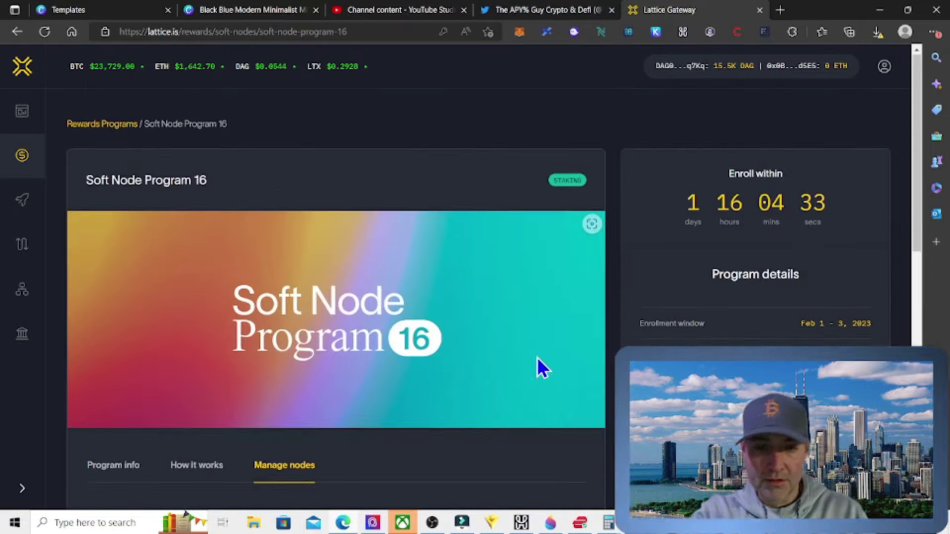